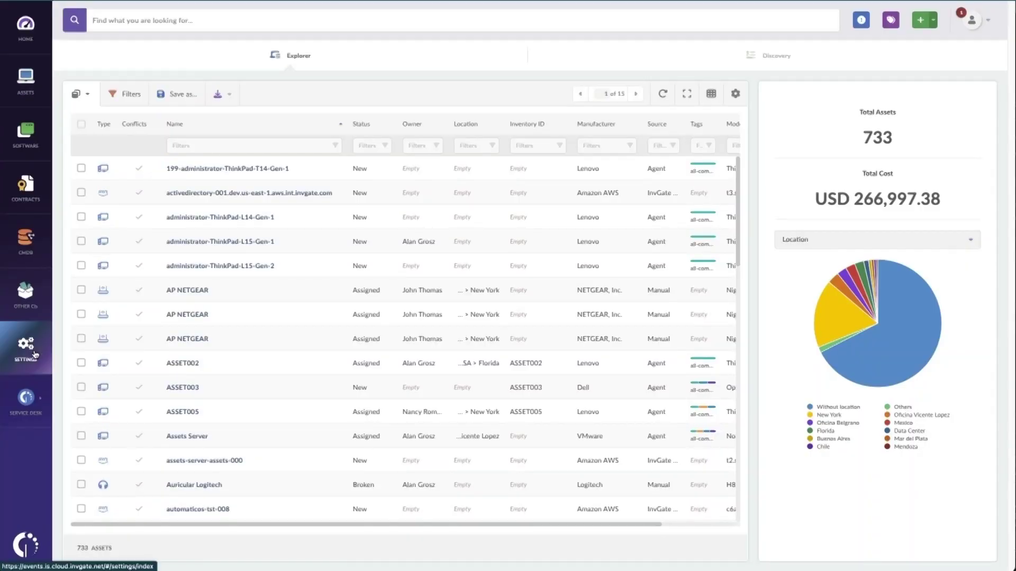
# Start a new global health rule under Settings > Assets > Health
pyautogui.click(27, 348)
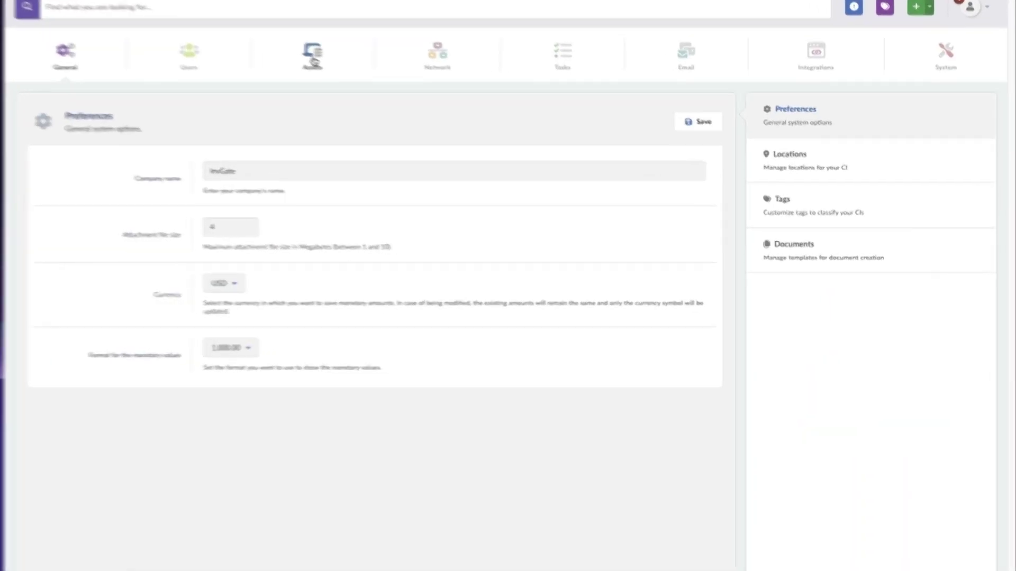
pyautogui.click(345, 68)
pyautogui.click(756, 235)
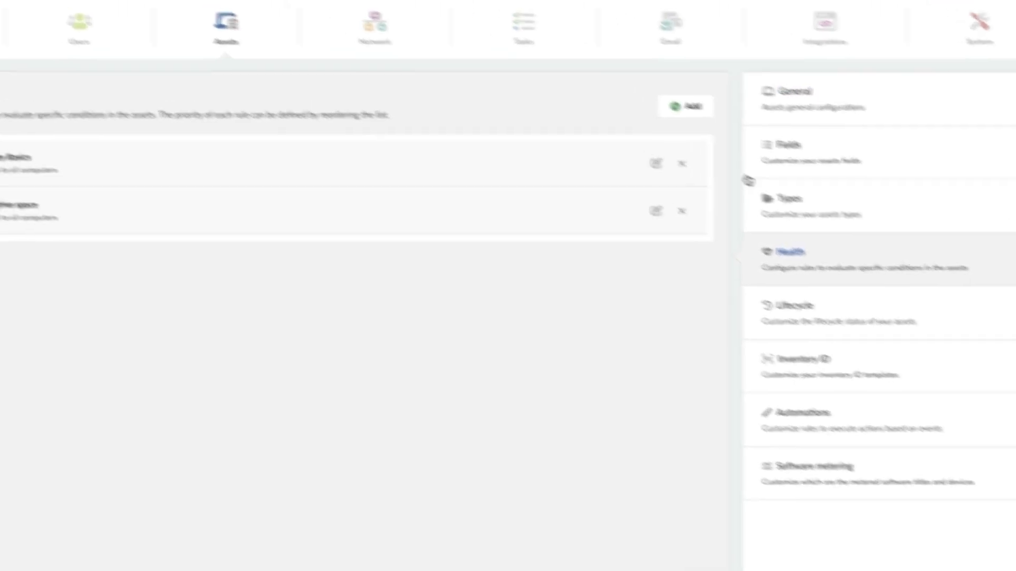
pyautogui.click(832, 179)
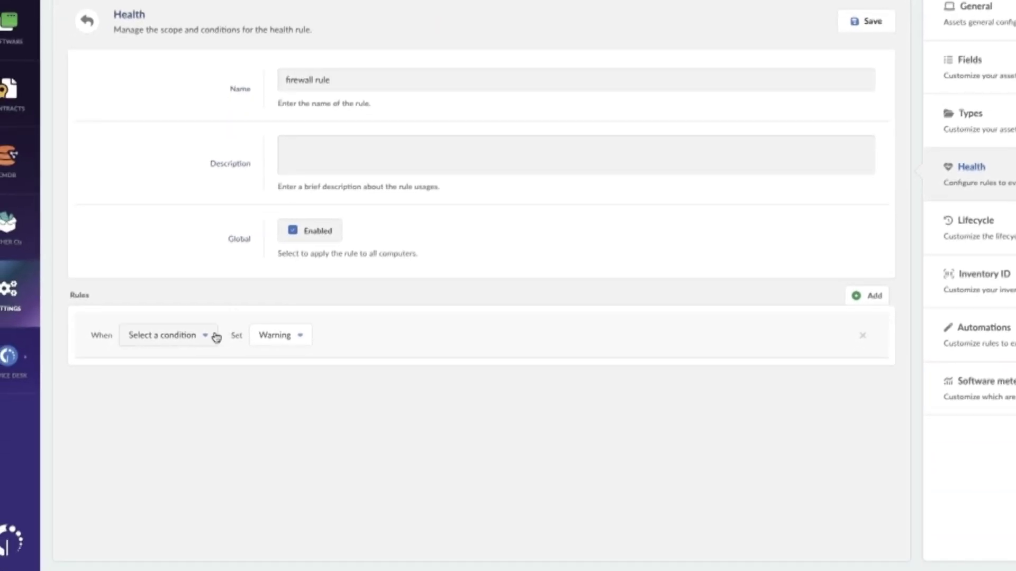
# Save 'firewall rule' with Firewall deactivated (Warning) and Firewall not installed (Critical) conditions
pyautogui.click(217, 337)
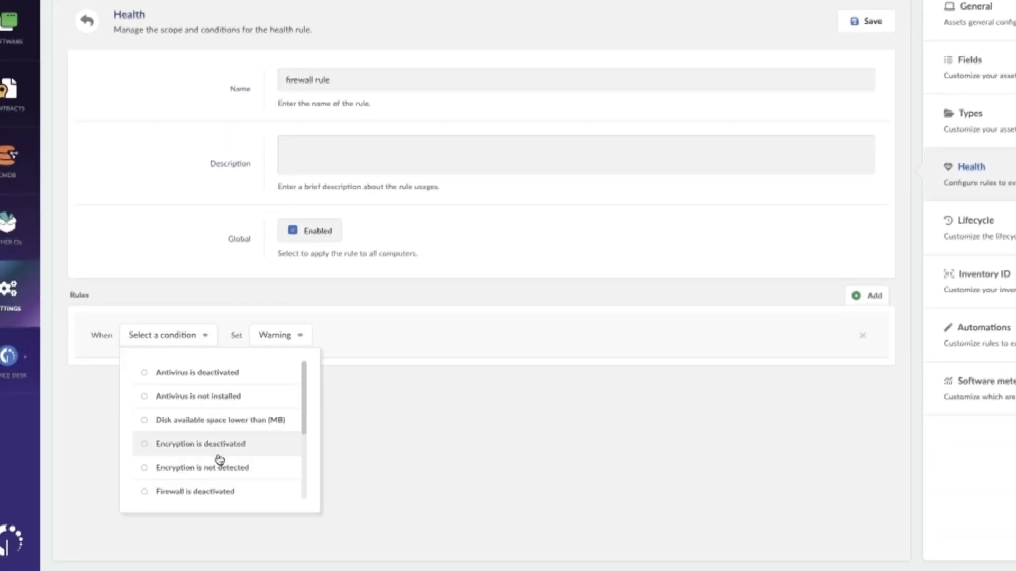
pyautogui.click(215, 490)
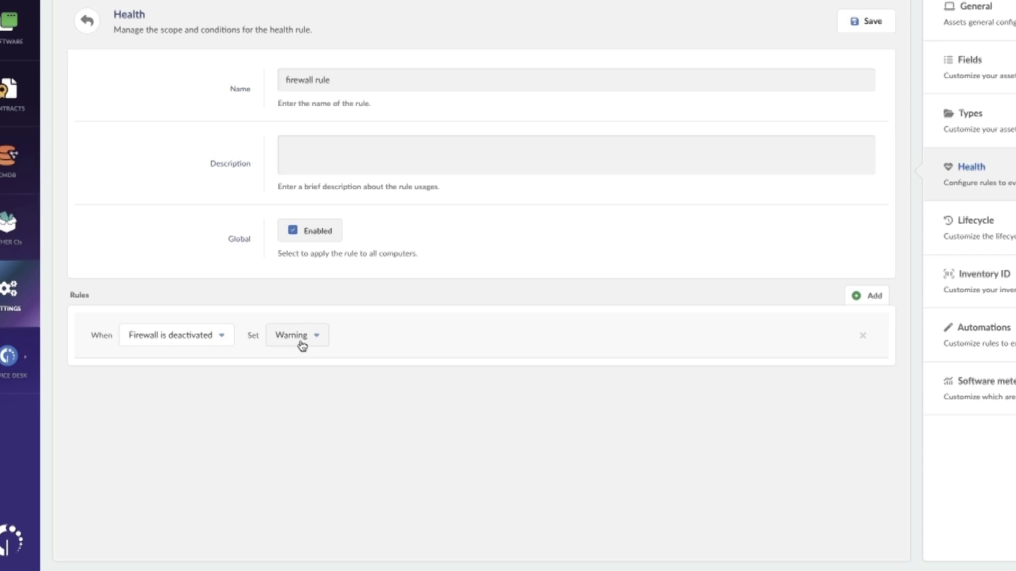
pyautogui.click(865, 296)
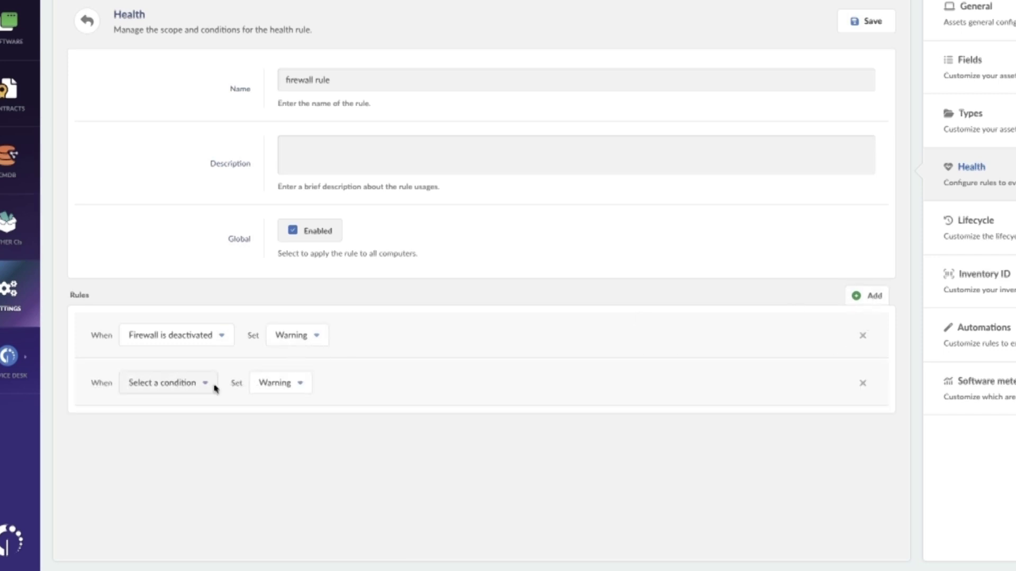
pyautogui.click(195, 383)
pyautogui.scroll(-1, 193, 475)
pyautogui.scroll(-1, 192, 475)
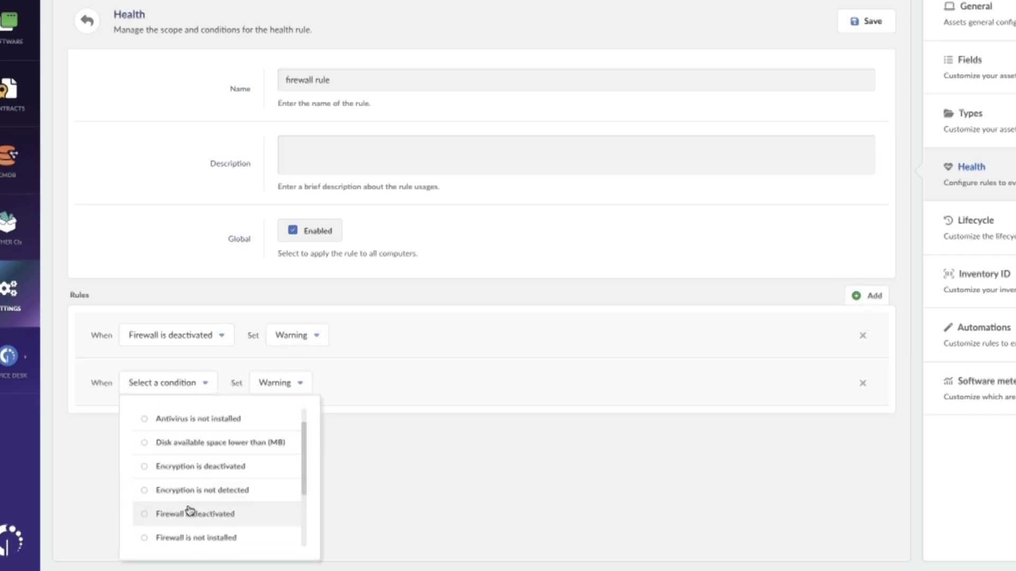
pyautogui.click(190, 537)
pyautogui.click(299, 384)
pyautogui.click(318, 443)
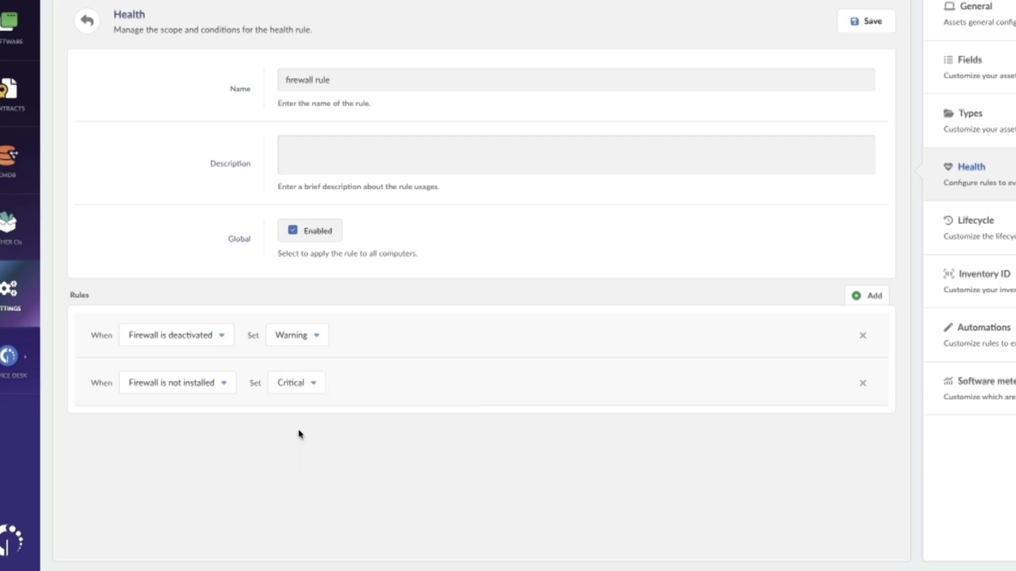
pyautogui.click(872, 21)
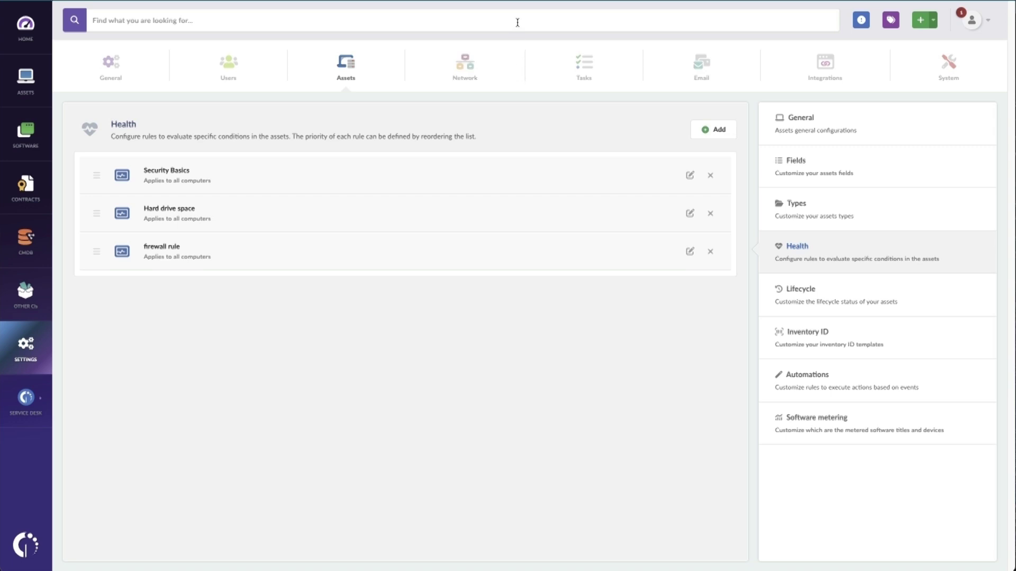
# Filter assets by Computer Health Status is Critical, showing 76 assets
pyautogui.click(518, 22)
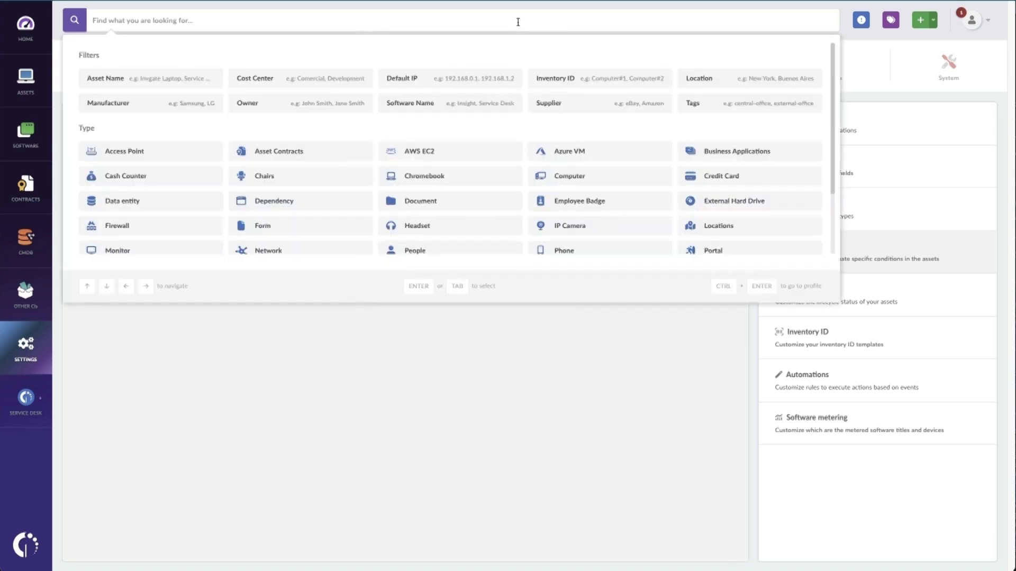
pyautogui.write('health')
pyautogui.click(151, 79)
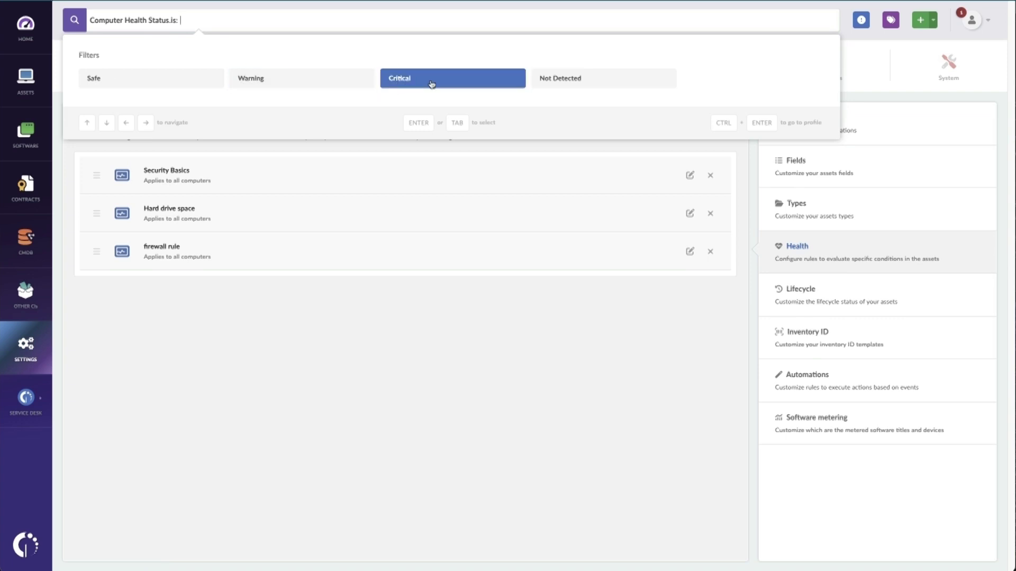
pyautogui.click(431, 82)
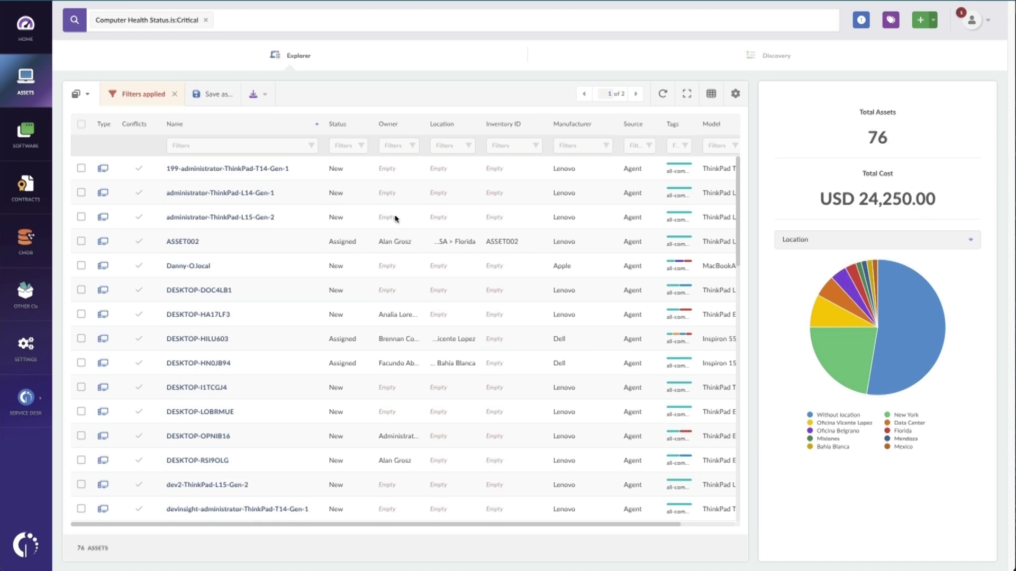
# Open DESKTOP-DOC4LB1 and highlight its Security Basics rule and Firewall Disabled status
pyautogui.click(193, 289)
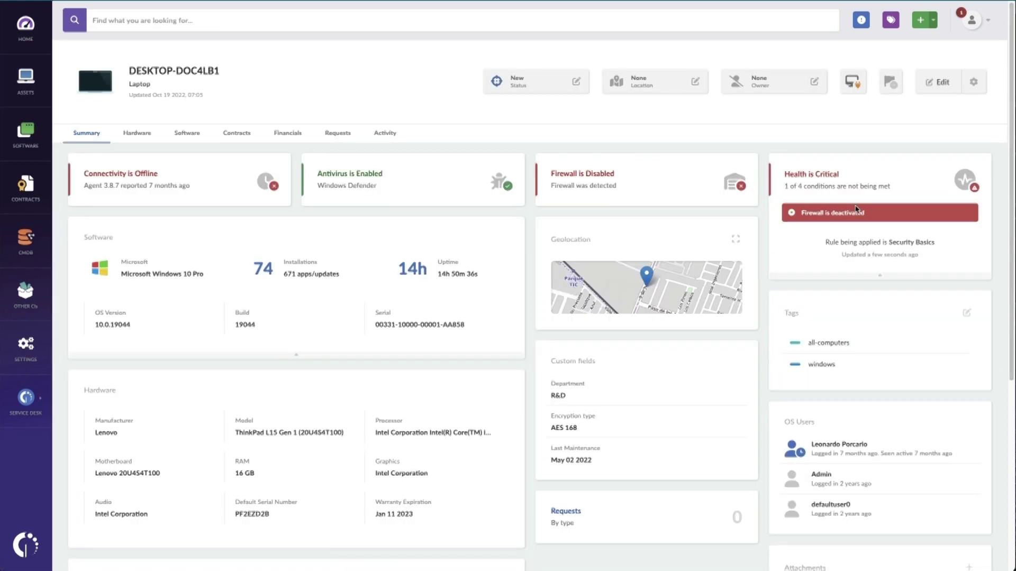
pyautogui.moveTo(818, 246)
pyautogui.mouseDown()
pyautogui.moveTo(953, 245)
pyautogui.moveTo(873, 243)
pyautogui.mouseUp()
pyautogui.click(955, 248)
pyautogui.click(874, 242)
pyautogui.moveTo(546, 178); pyautogui.dragTo(664, 179)
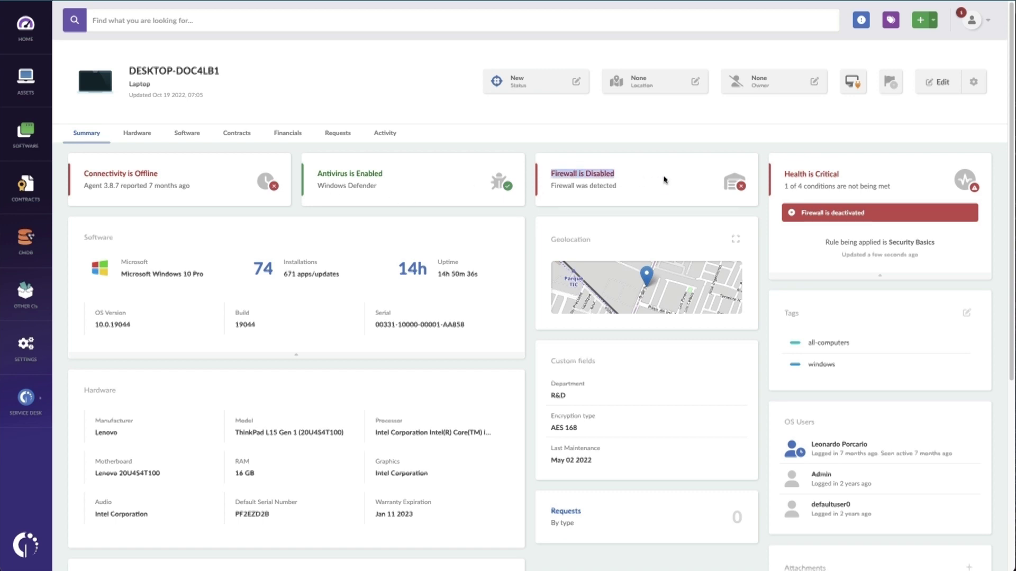
pyautogui.click(664, 180)
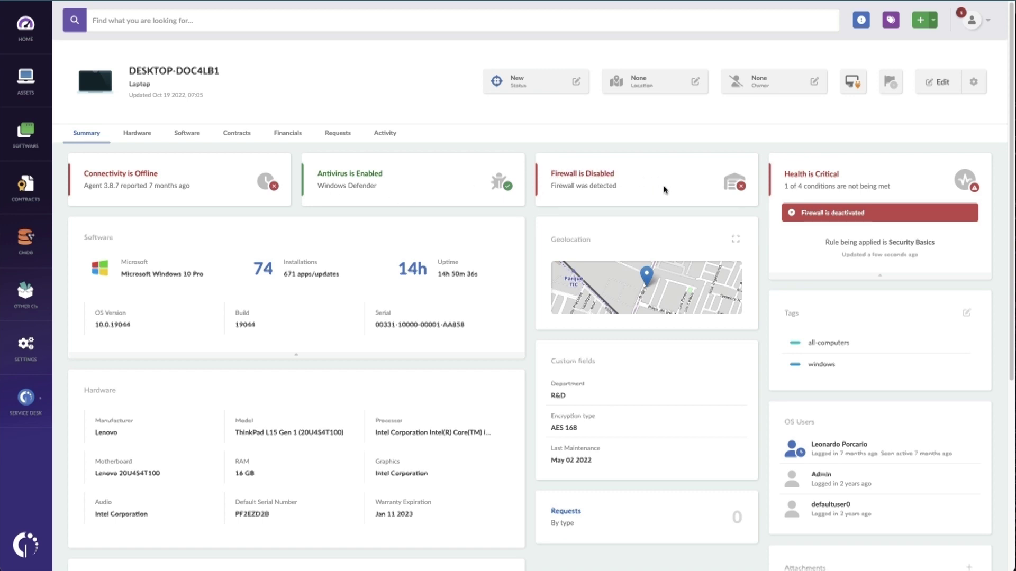
pyautogui.moveTo(661, 188)
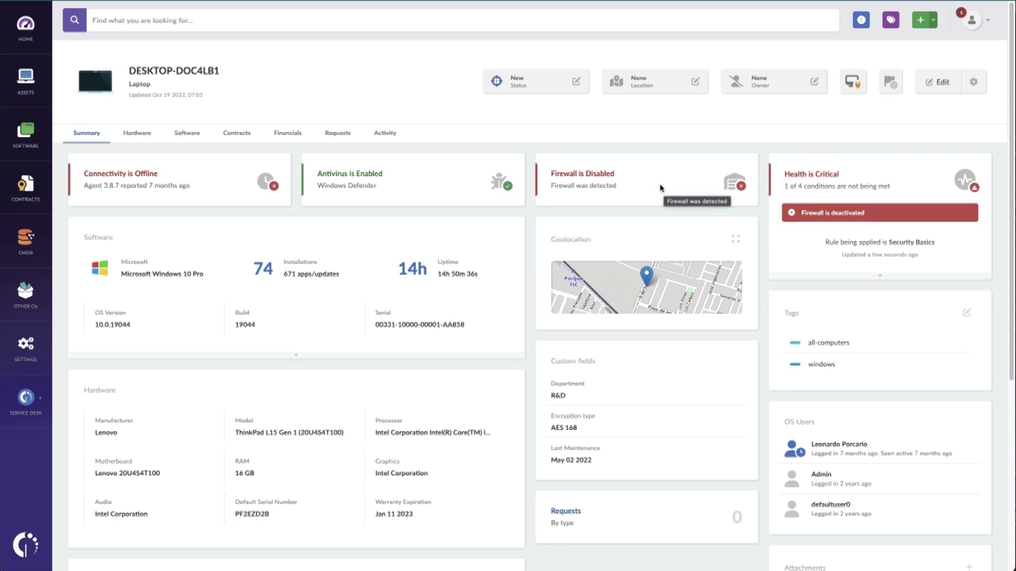
# Clear the Critical health filter to list all 733 assets, then open the filter editor
pyautogui.click(26, 27)
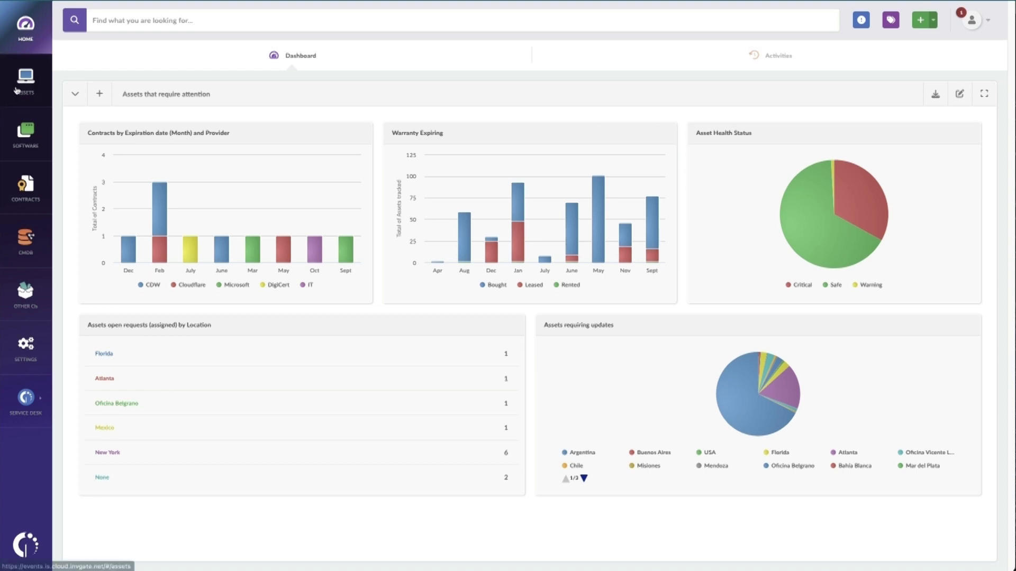
pyautogui.click(26, 81)
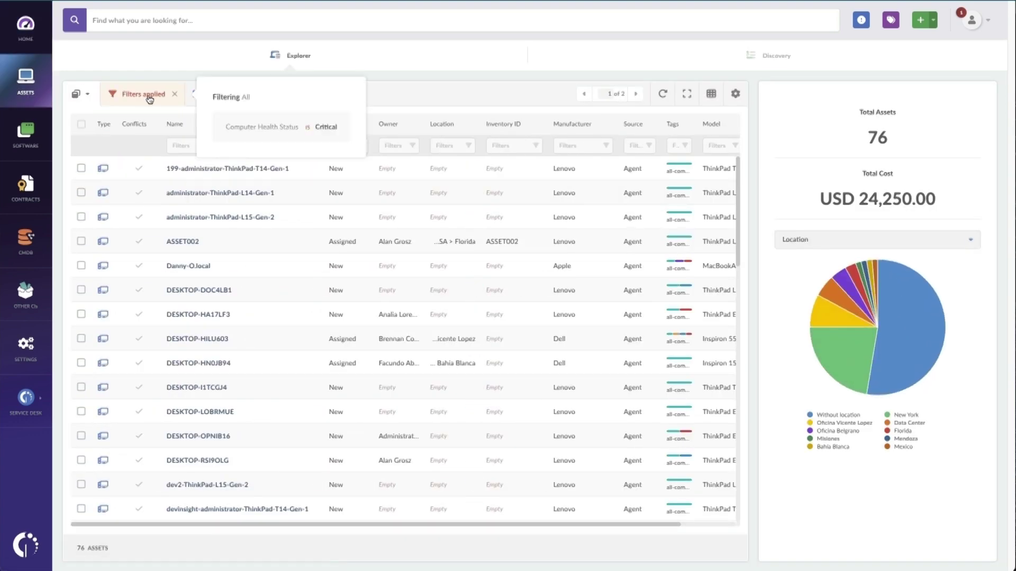
pyautogui.click(171, 96)
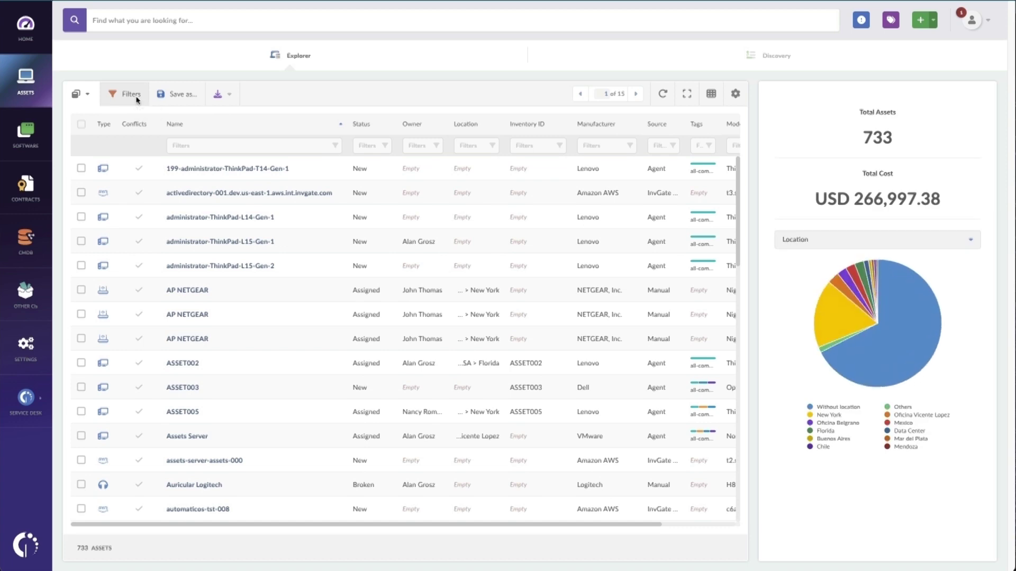
pyautogui.click(131, 94)
# Filter on Computer > Motherboard > Manufacturer Name is gigabyte, leaving only PC-0001
pyautogui.click(228, 295)
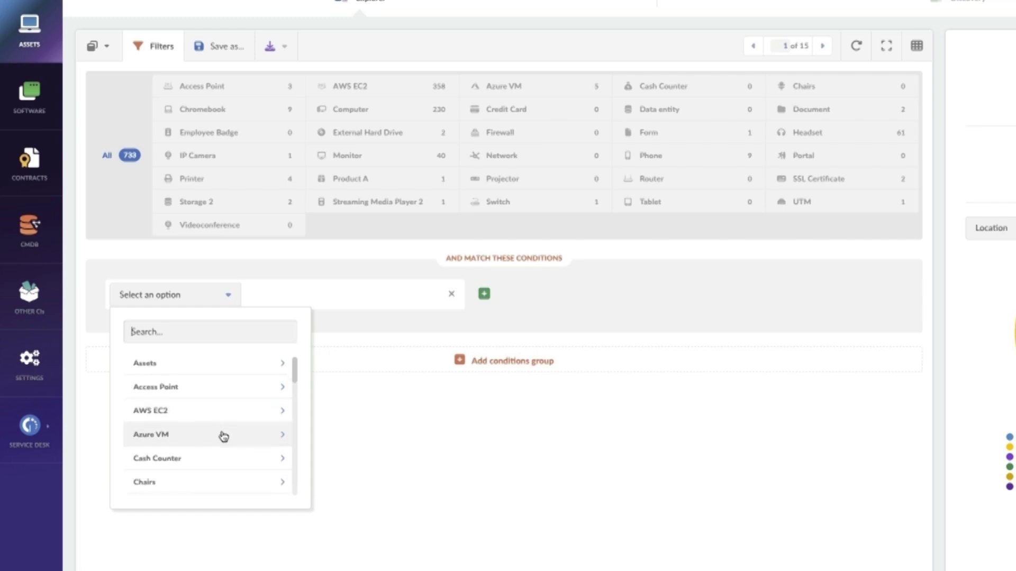
pyautogui.scroll(-1, 224, 436)
pyautogui.scroll(-2, 223, 435)
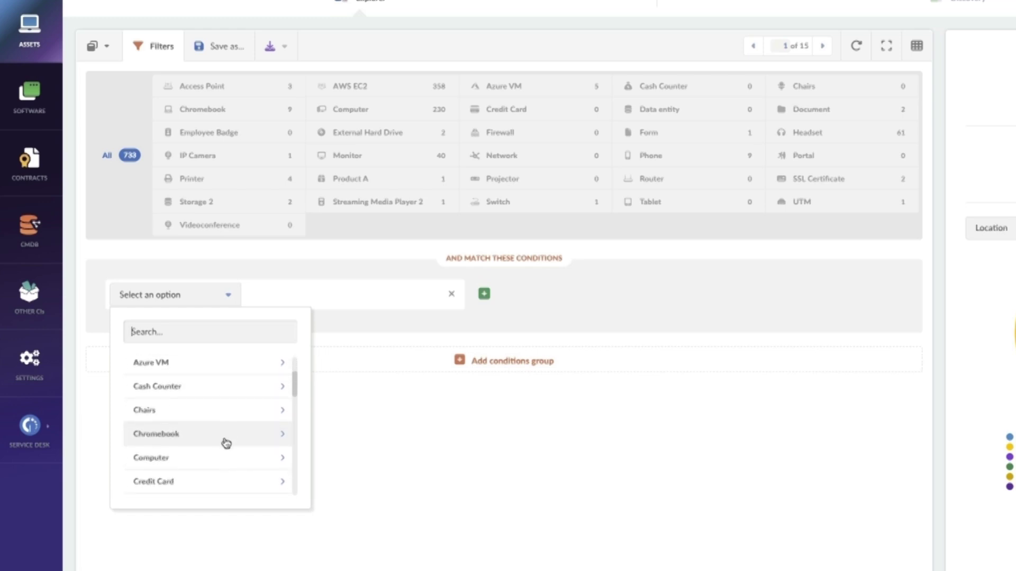
pyautogui.click(283, 460)
pyautogui.scroll(-5, 280, 467)
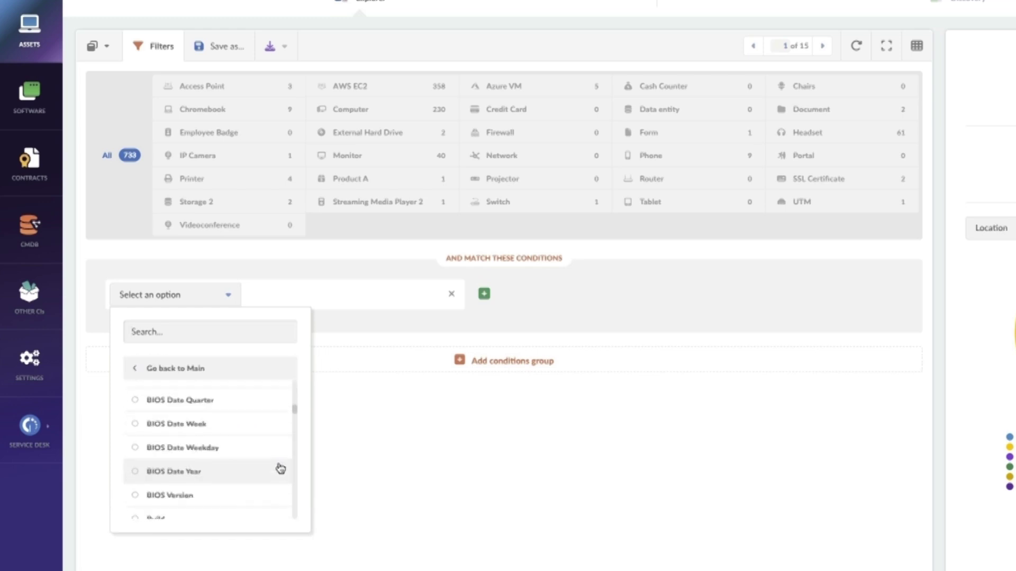
pyautogui.scroll(-3, 280, 466)
pyautogui.scroll(-3, 279, 469)
pyautogui.scroll(-3, 279, 469)
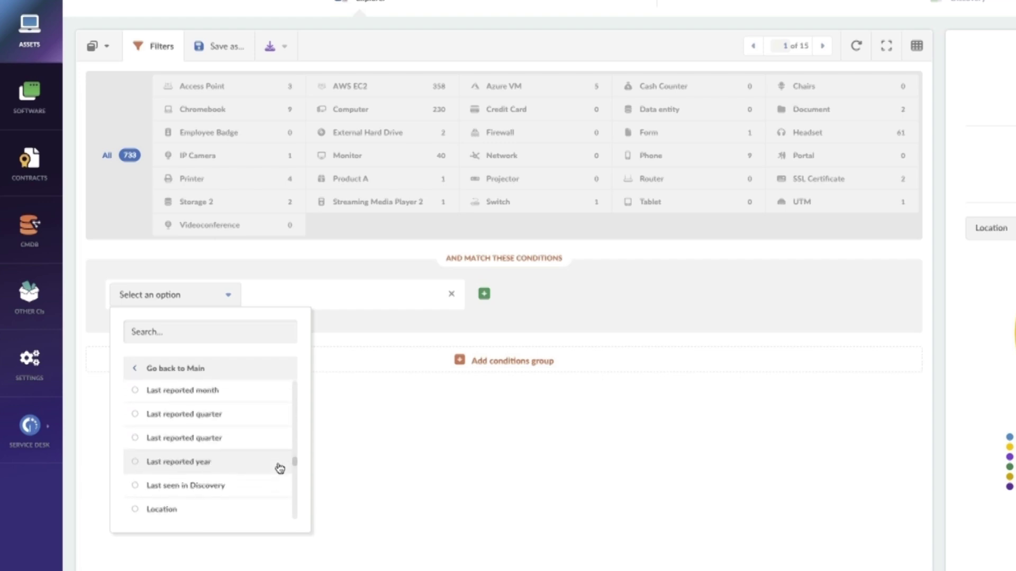
pyautogui.scroll(-3, 280, 468)
pyautogui.scroll(-3, 279, 460)
pyautogui.scroll(1, 279, 456)
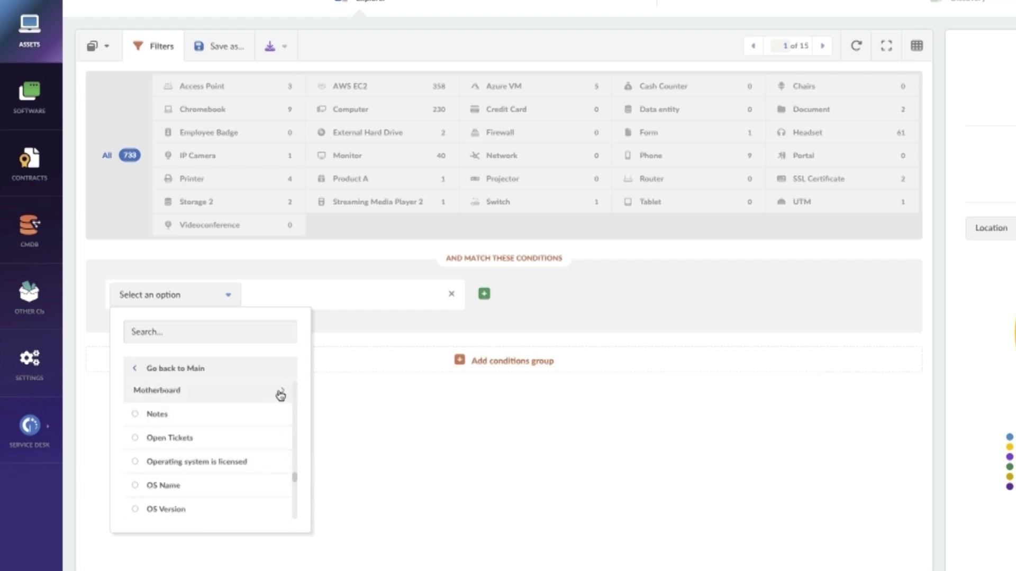
pyautogui.click(282, 395)
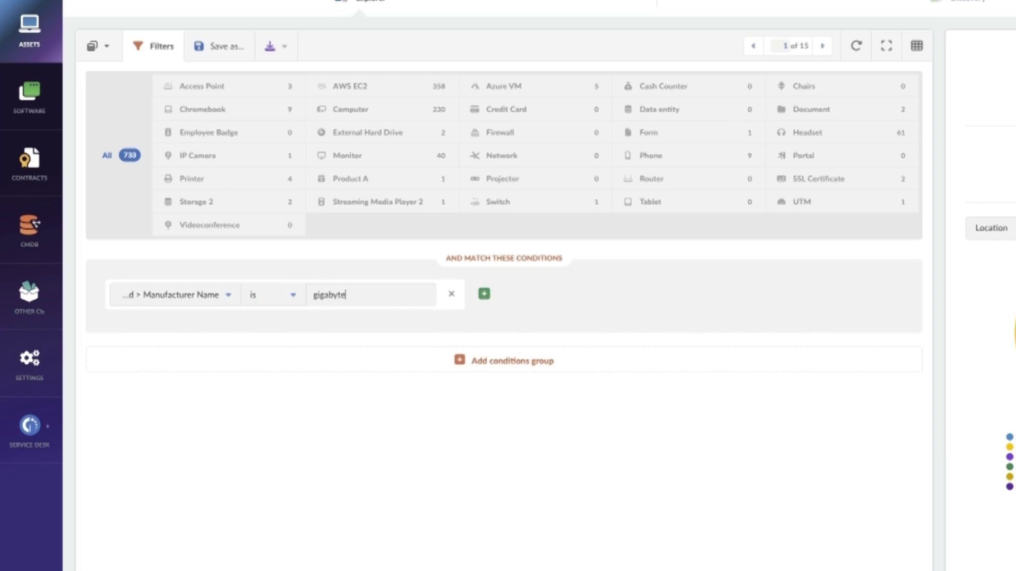
pyautogui.scroll(-3, 508, 398)
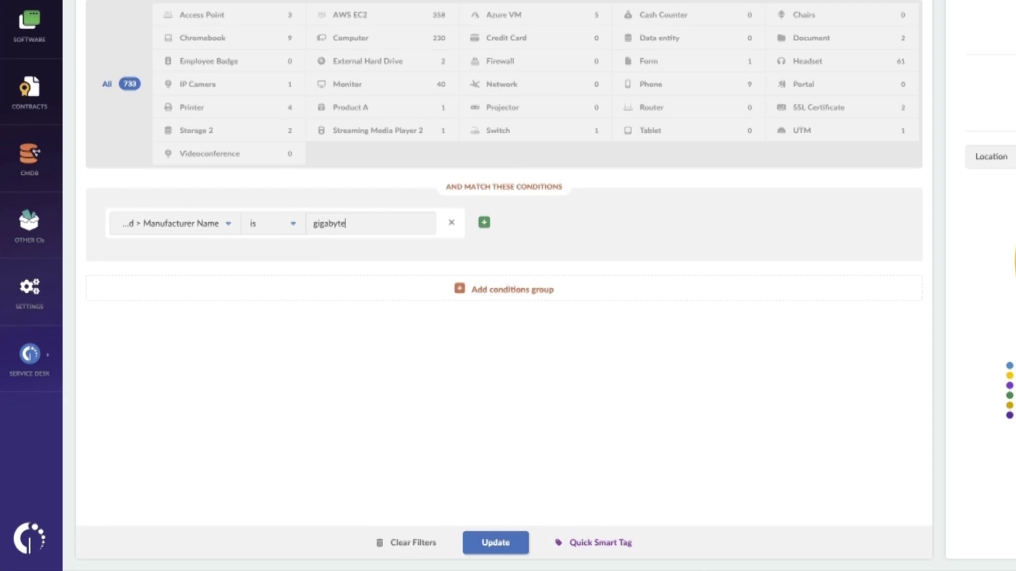
pyautogui.click(496, 544)
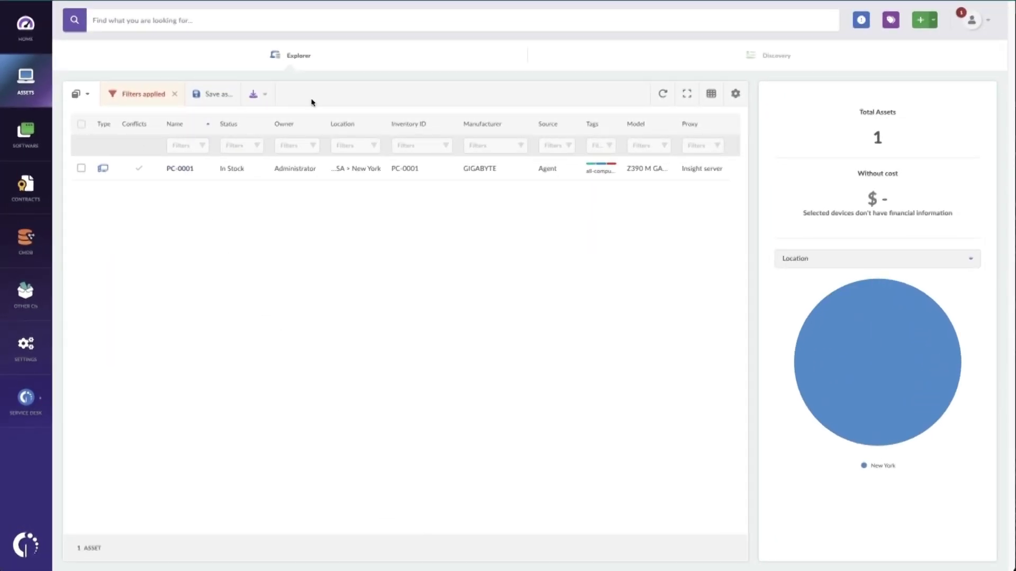
# Switch to card view and save the gigabyte filter as a red Quick Smart Tag
pyautogui.click(711, 94)
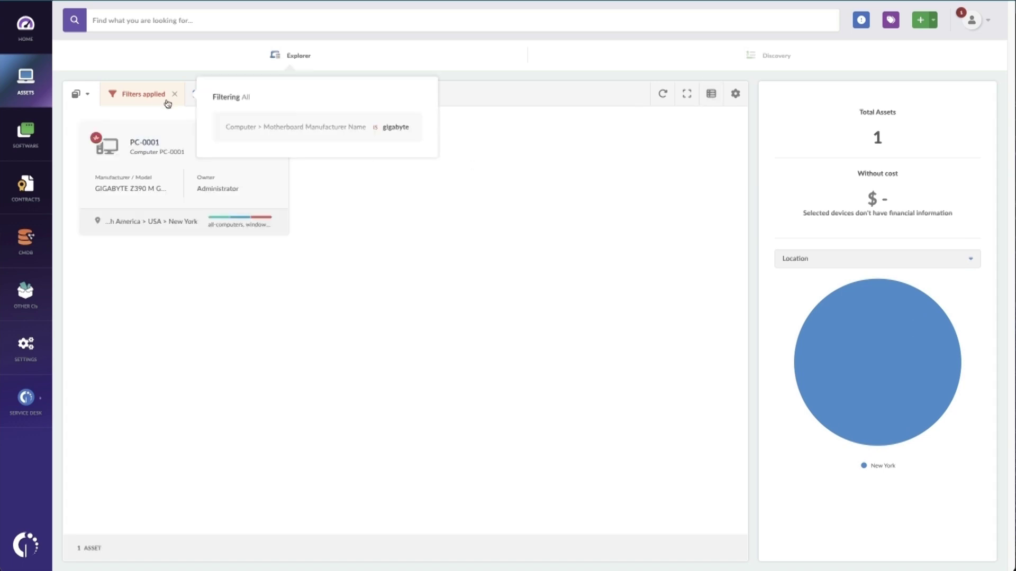
pyautogui.click(143, 94)
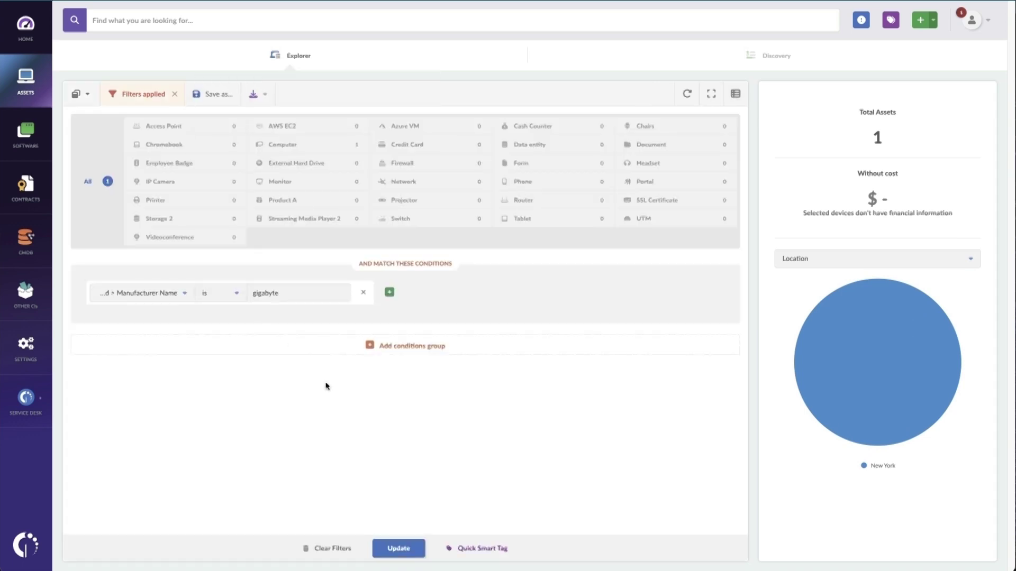
pyautogui.click(493, 552)
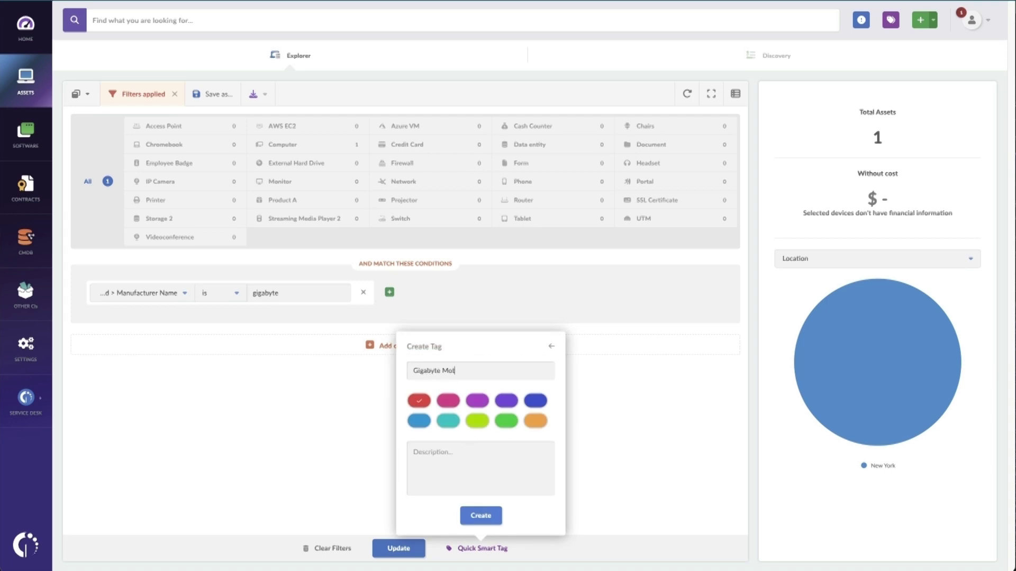
pyautogui.click(481, 515)
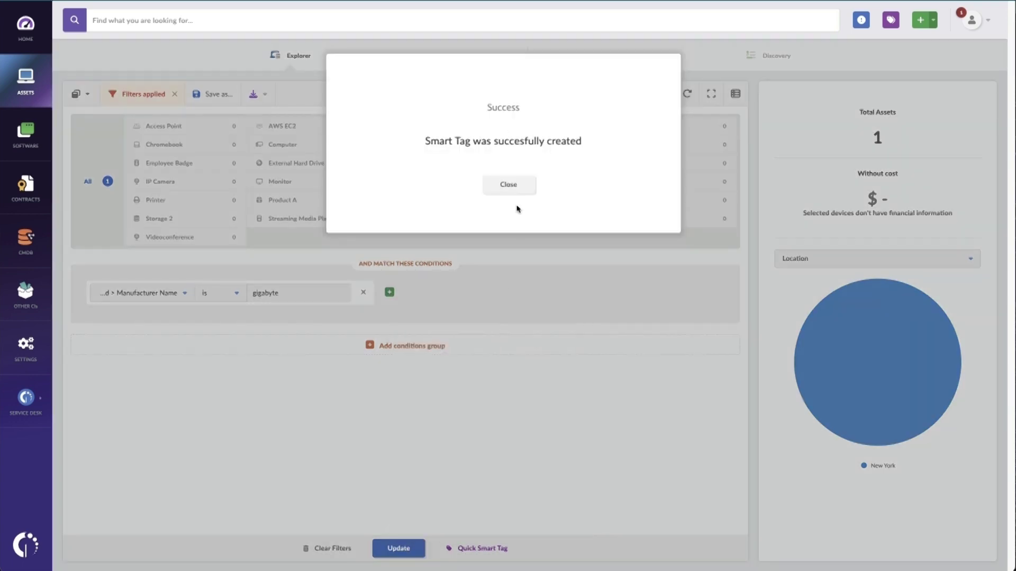
pyautogui.click(512, 185)
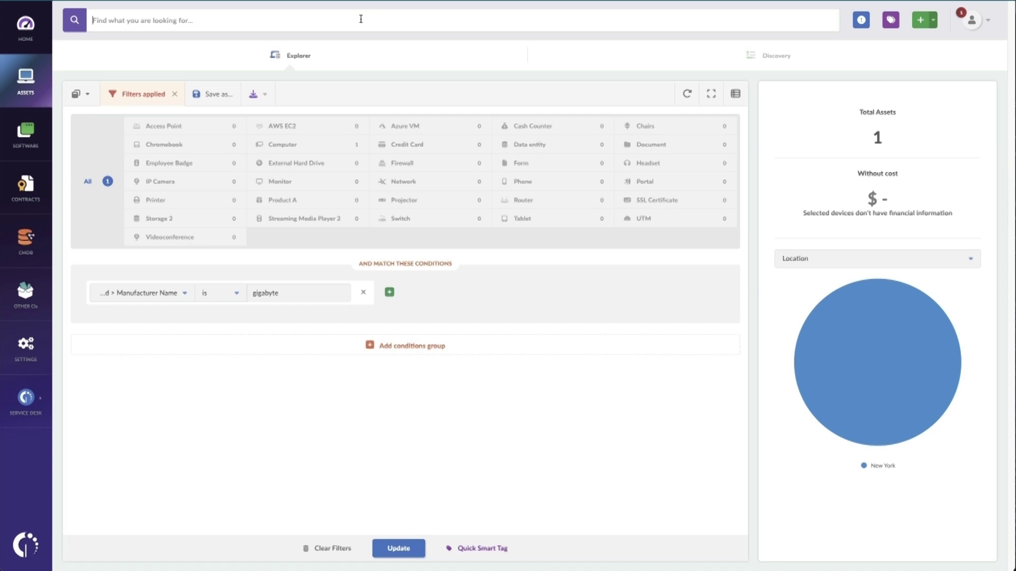
# Search assets with the filter Tags is Gigabyte Motherboard
pyautogui.click(360, 19)
pyautogui.write('t')
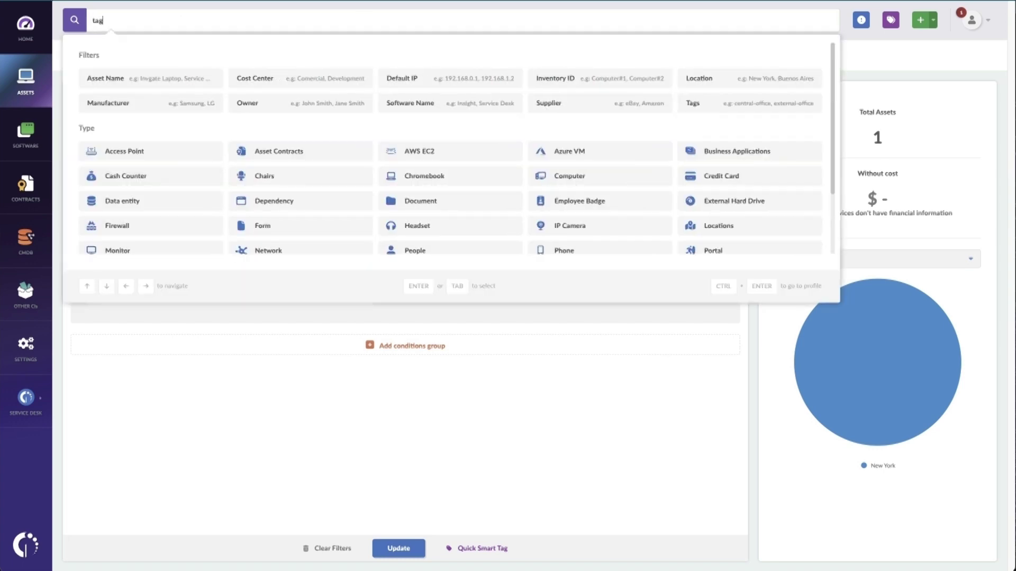
pyautogui.write('ag')
pyautogui.click(152, 78)
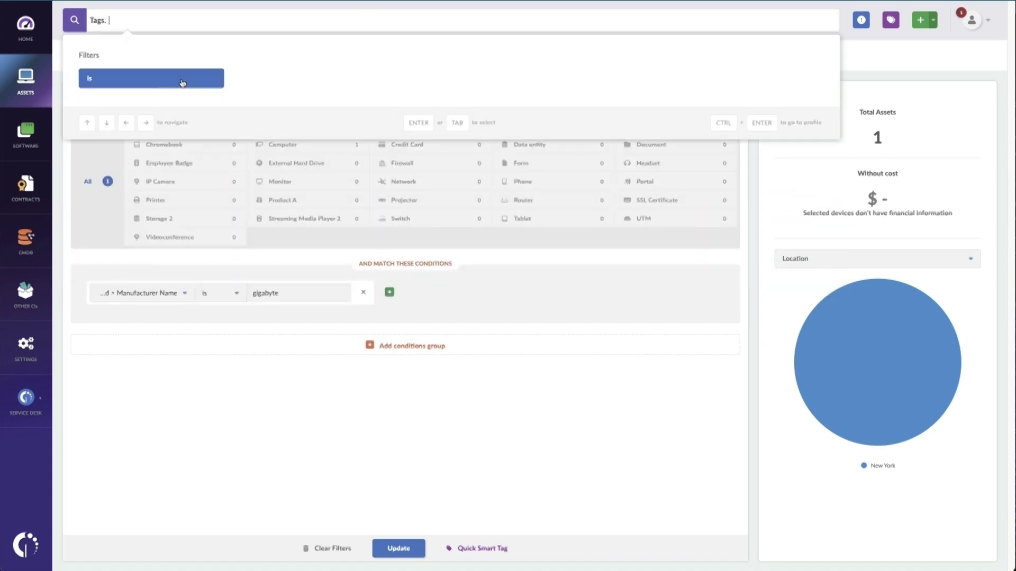
pyautogui.click(183, 84)
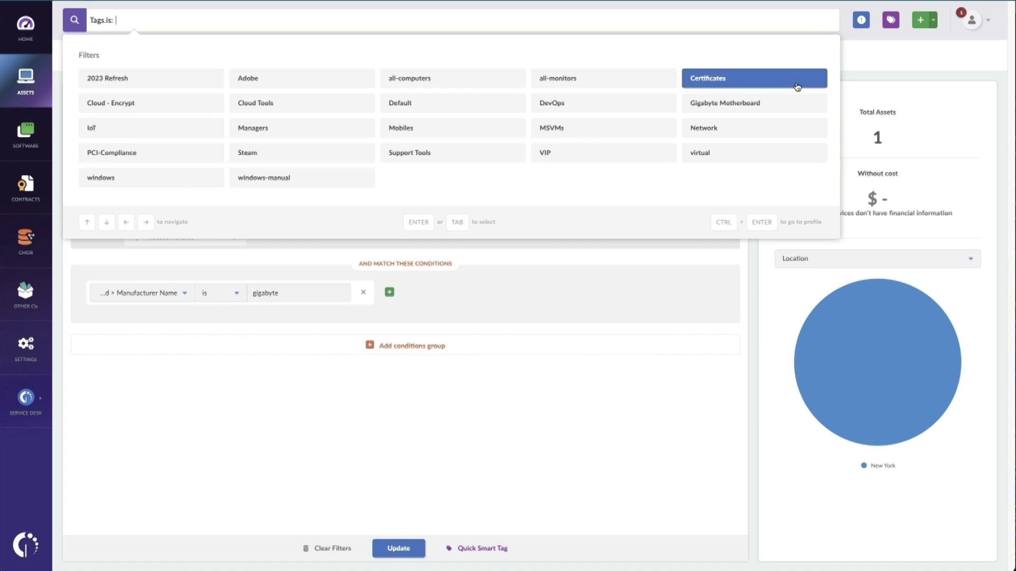
pyautogui.click(798, 109)
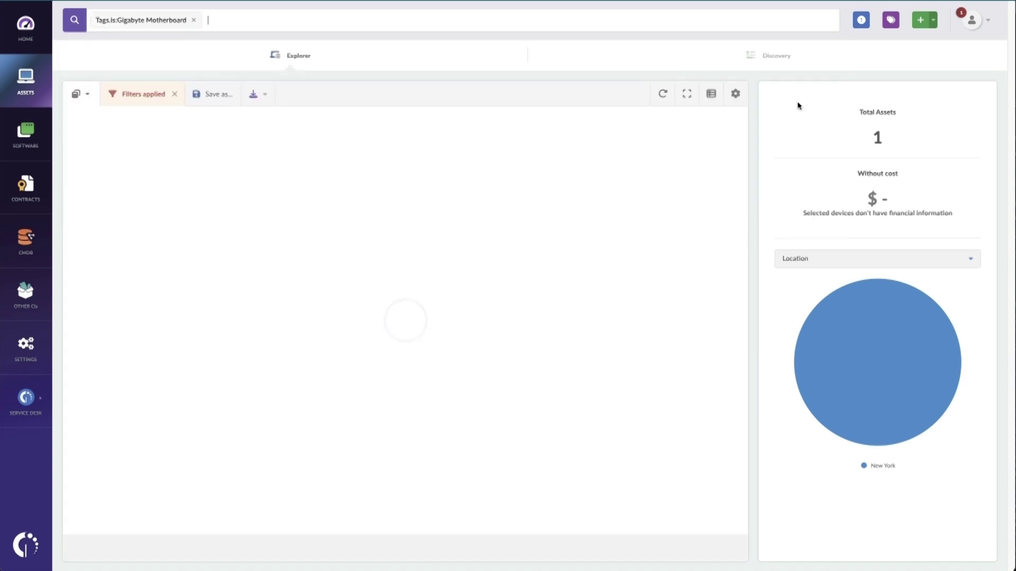